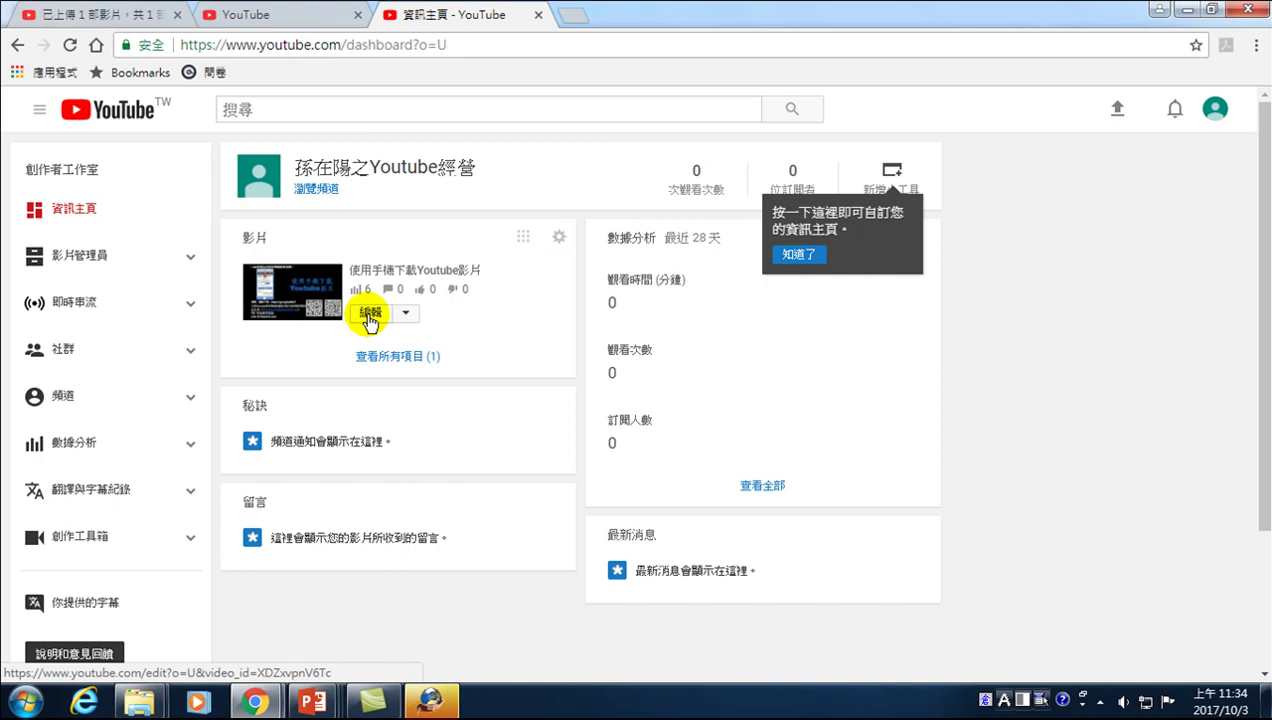
Step: Open the 編輯 page for the video 使用手機下載Youtube影片 from Video Manager
click(368, 316)
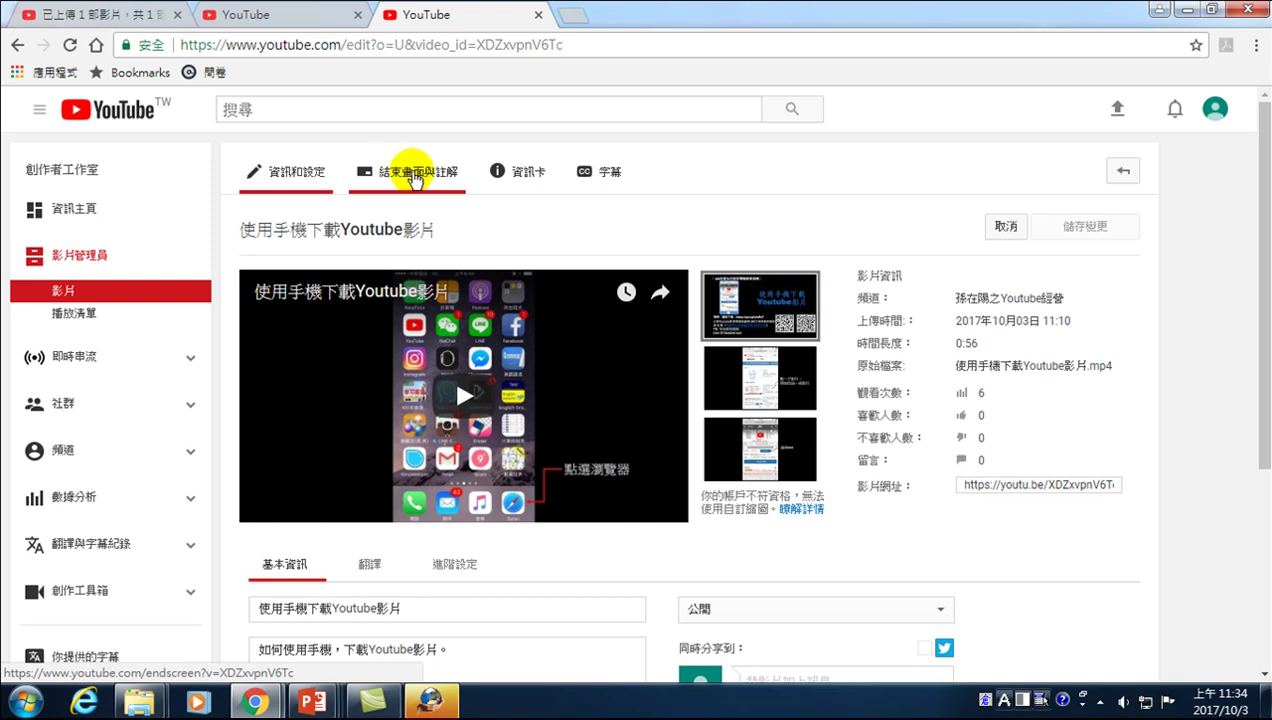
Step: Switch to the 結束畫面與註解 editor, dismiss the intro and tour, and list the element types
click(433, 175)
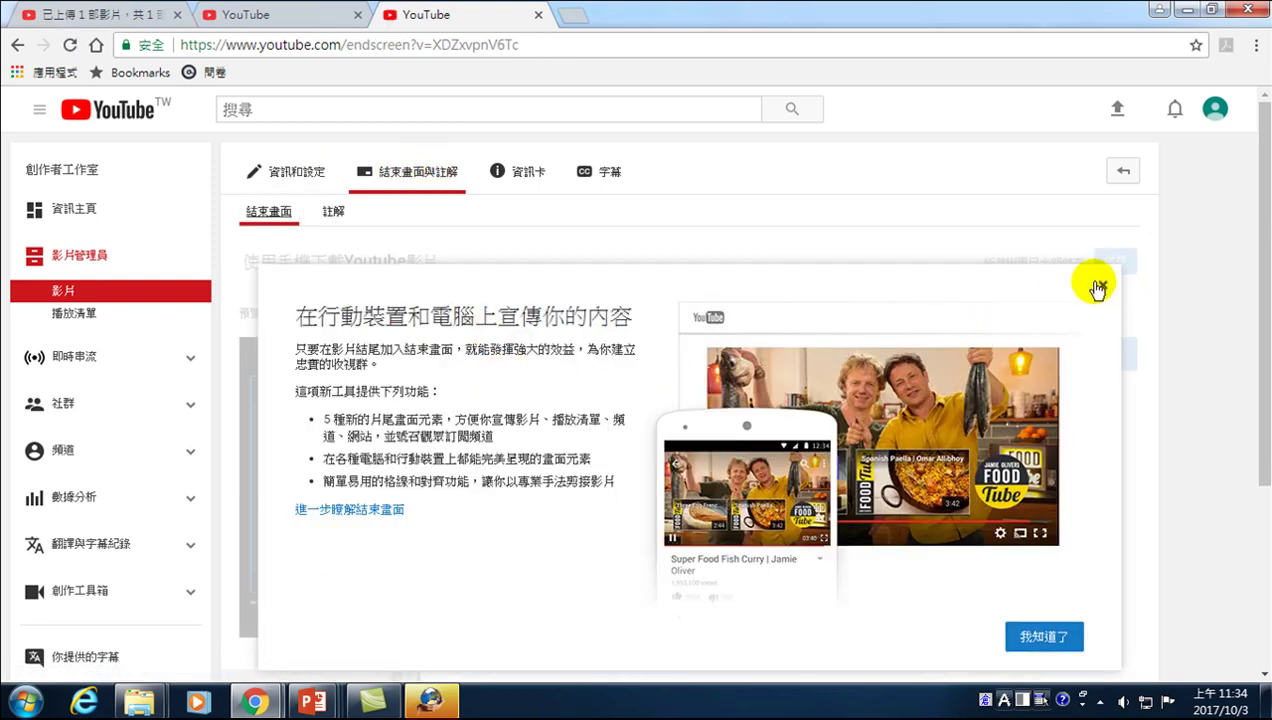
click(1100, 286)
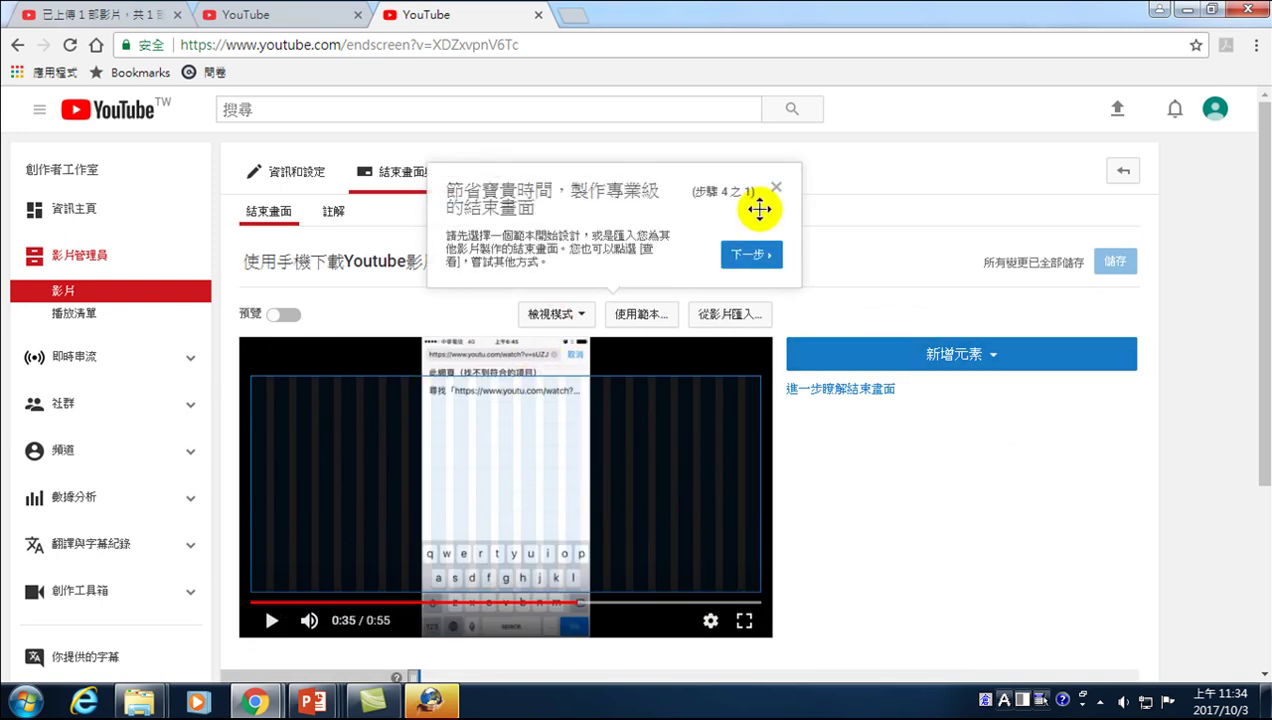
click(775, 188)
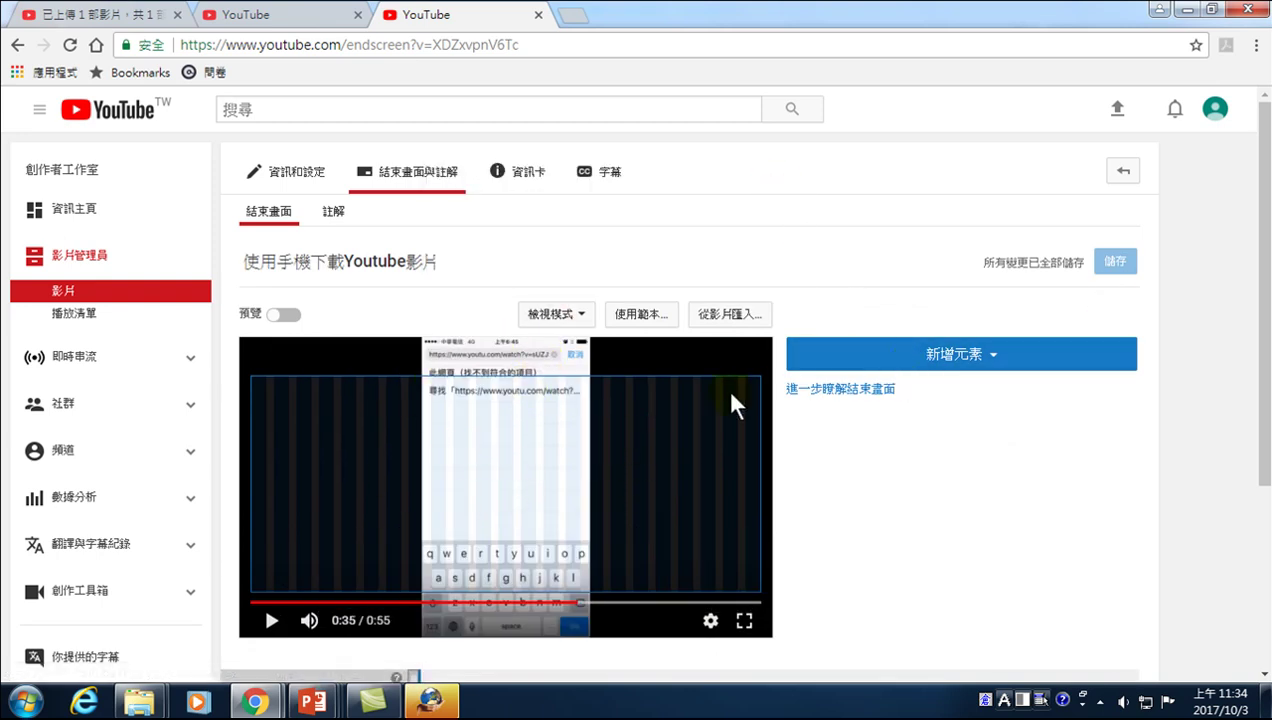
click(955, 356)
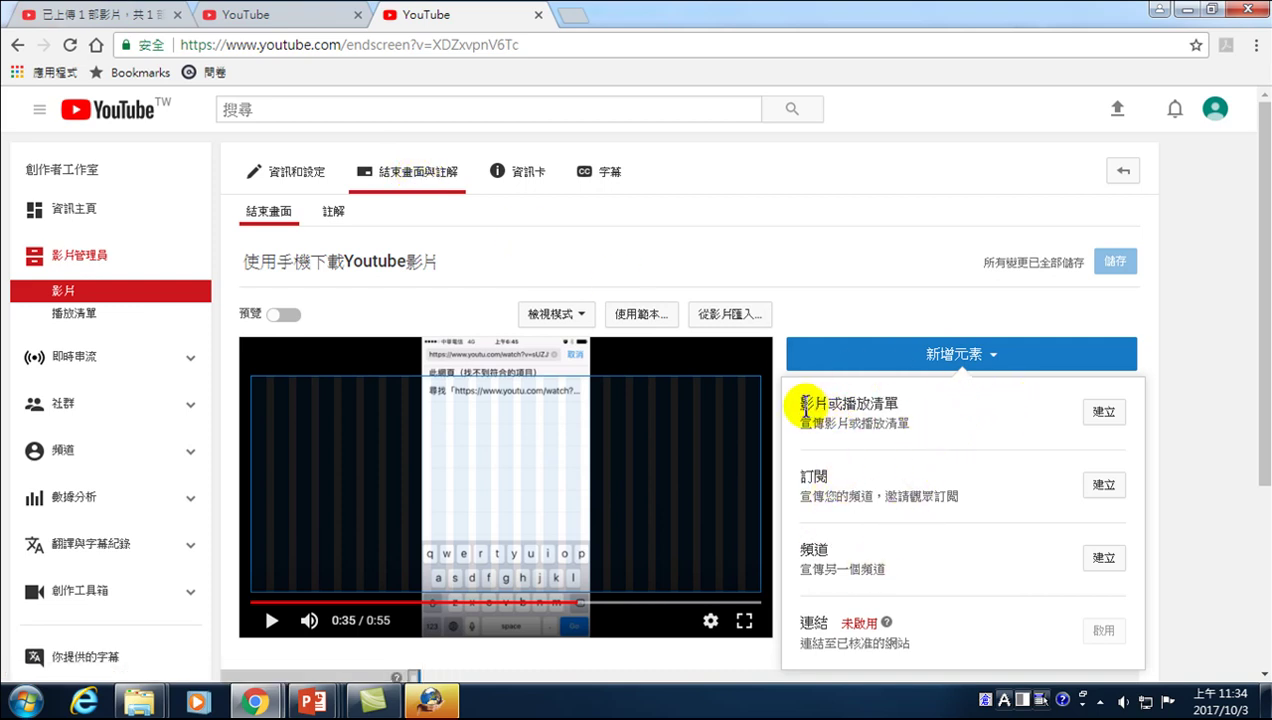
Step: Add a 最新上傳影片 (latest upload) video element to the end screen
click(1103, 411)
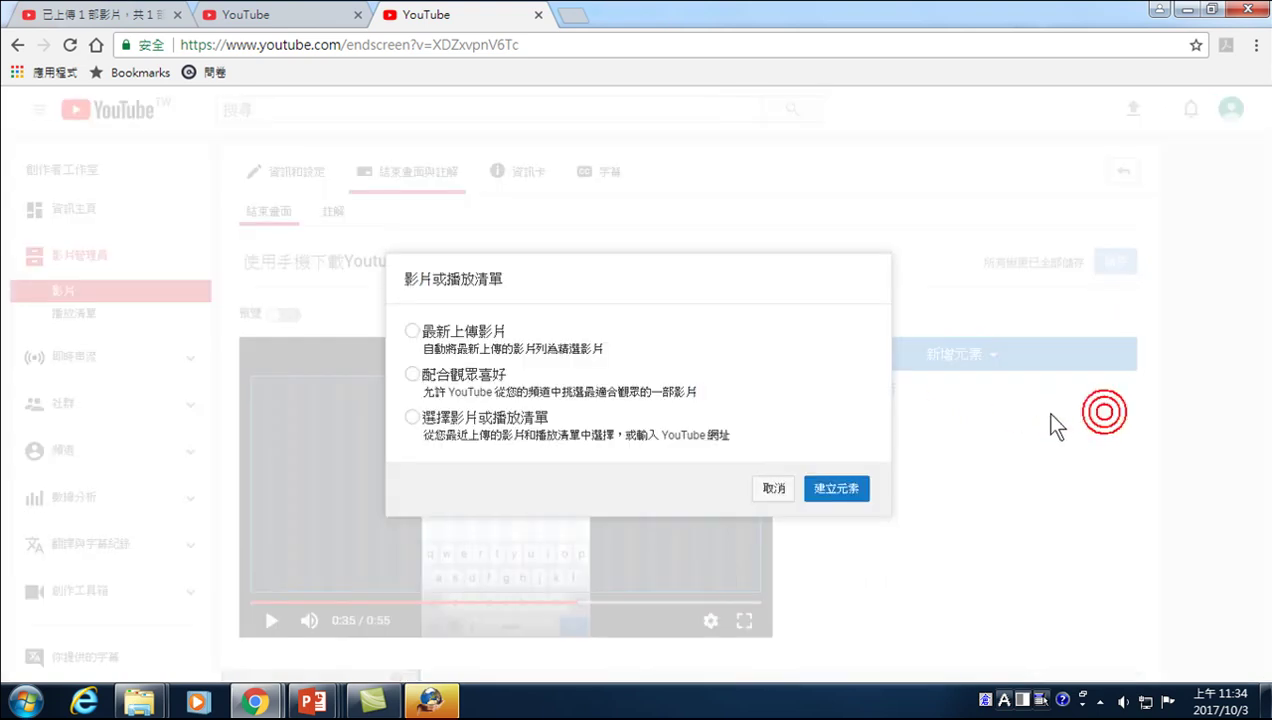
click(427, 331)
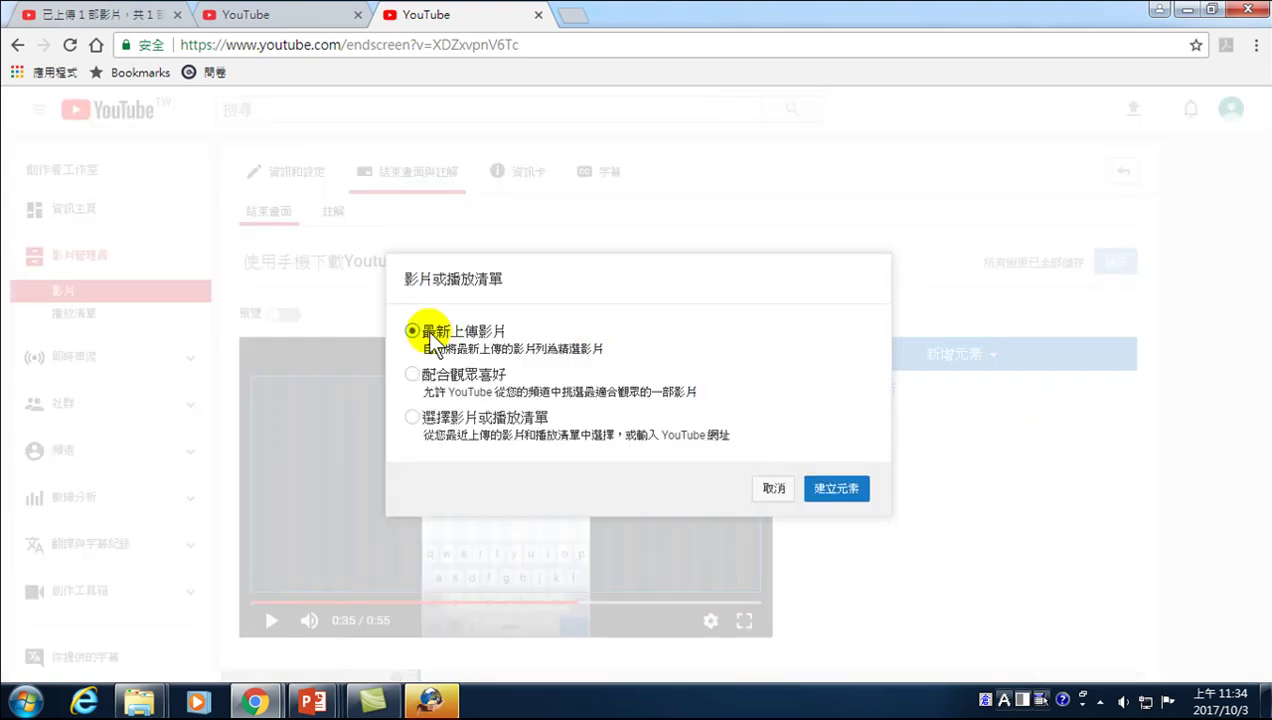
click(837, 487)
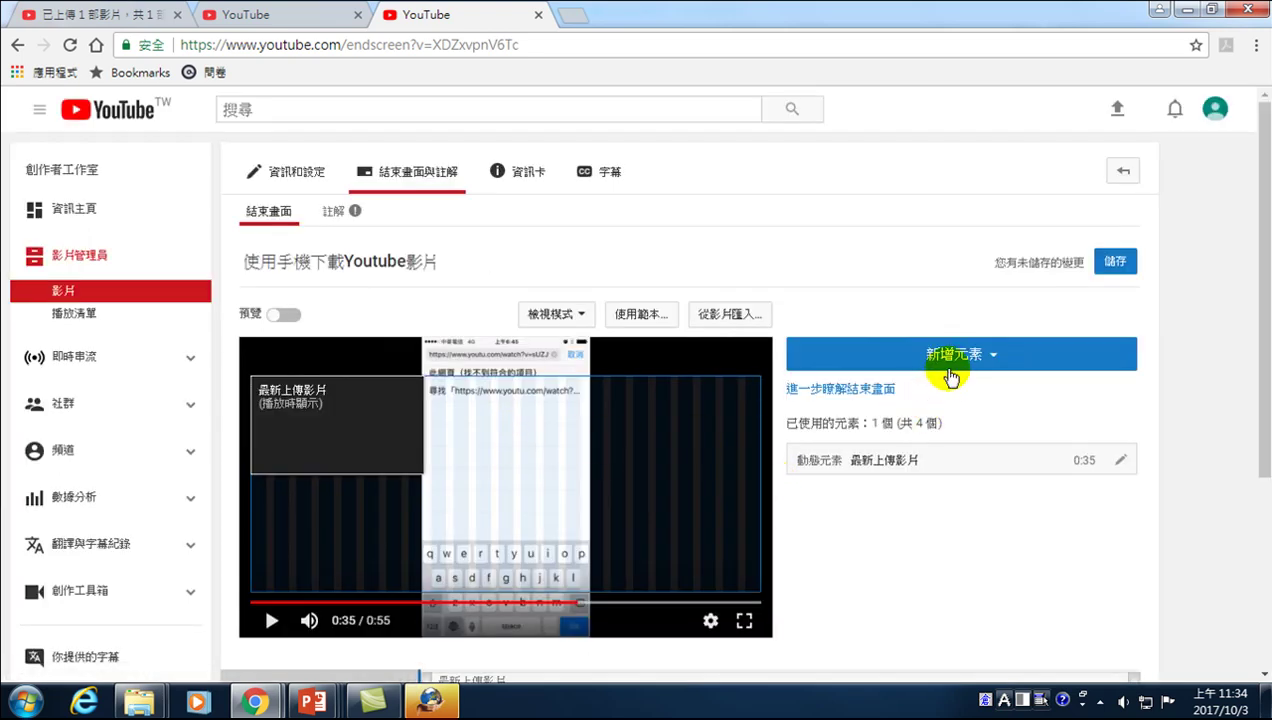
Step: Start a second video element set to 配合觀眾喜好 (best for viewer)
click(950, 358)
click(1103, 411)
click(432, 374)
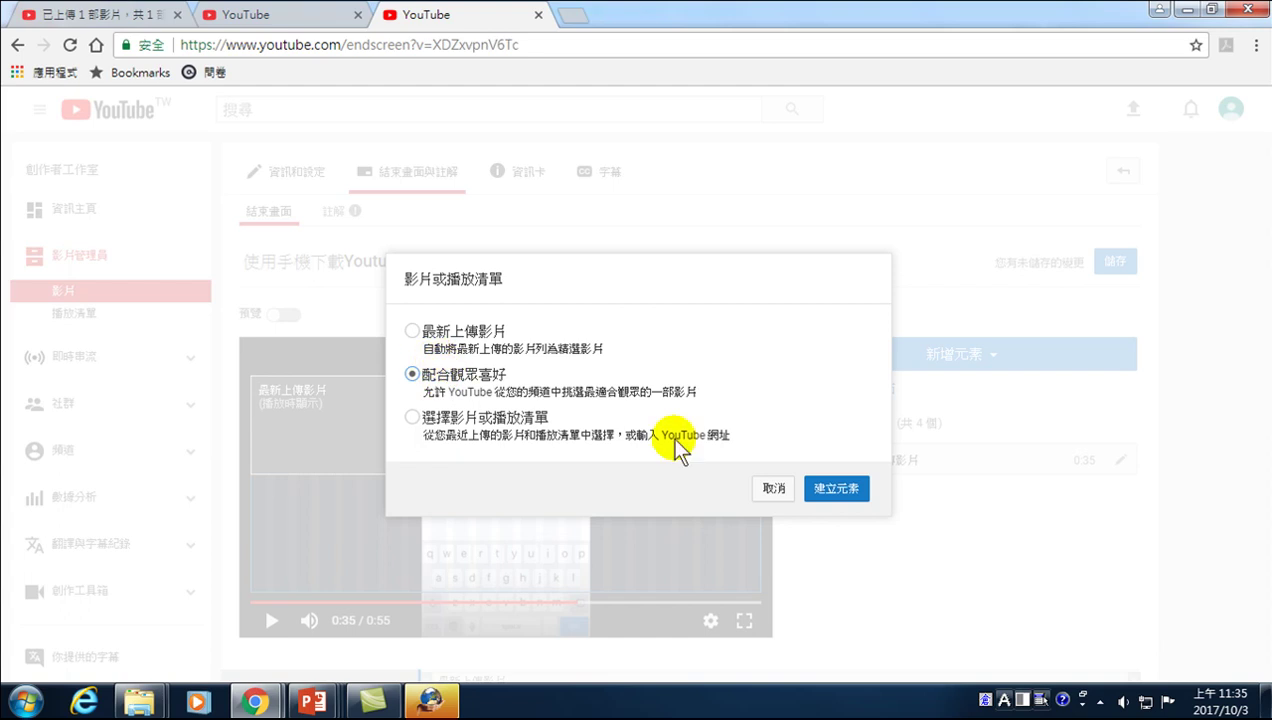
Step: Create the best-for-viewer element, then add a playlist element for 實用工具介紹
click(834, 487)
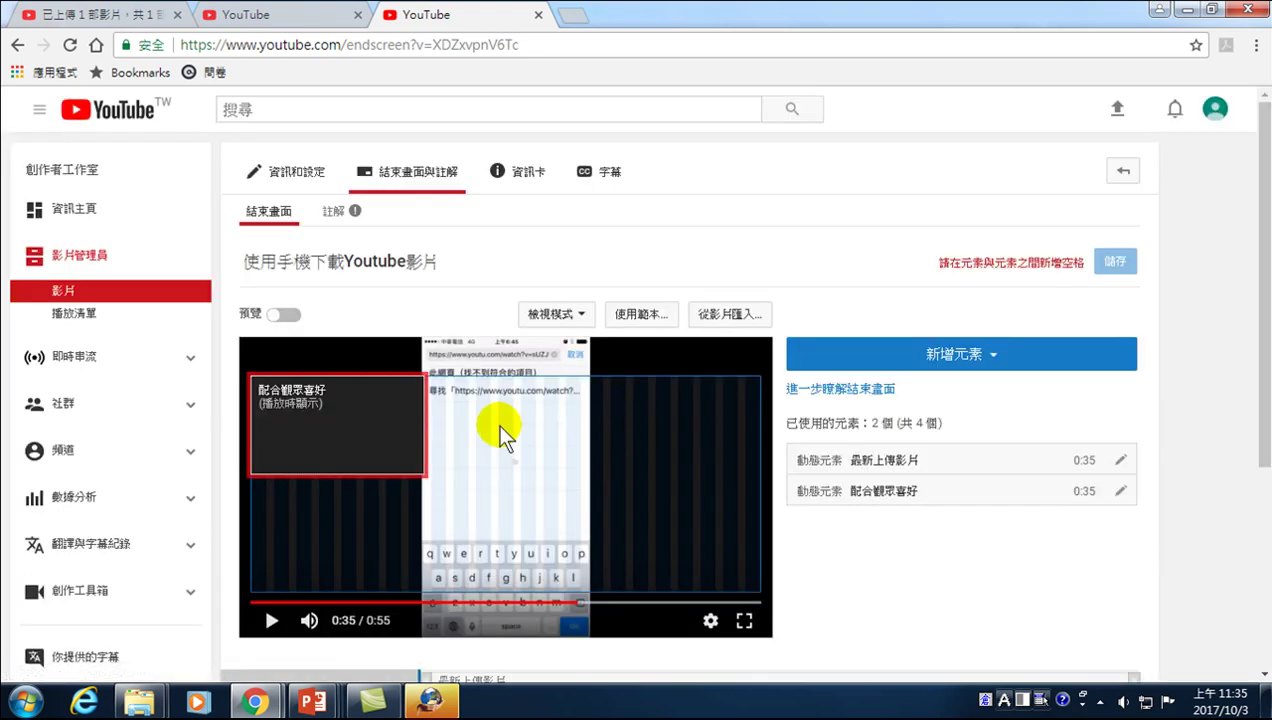
click(960, 354)
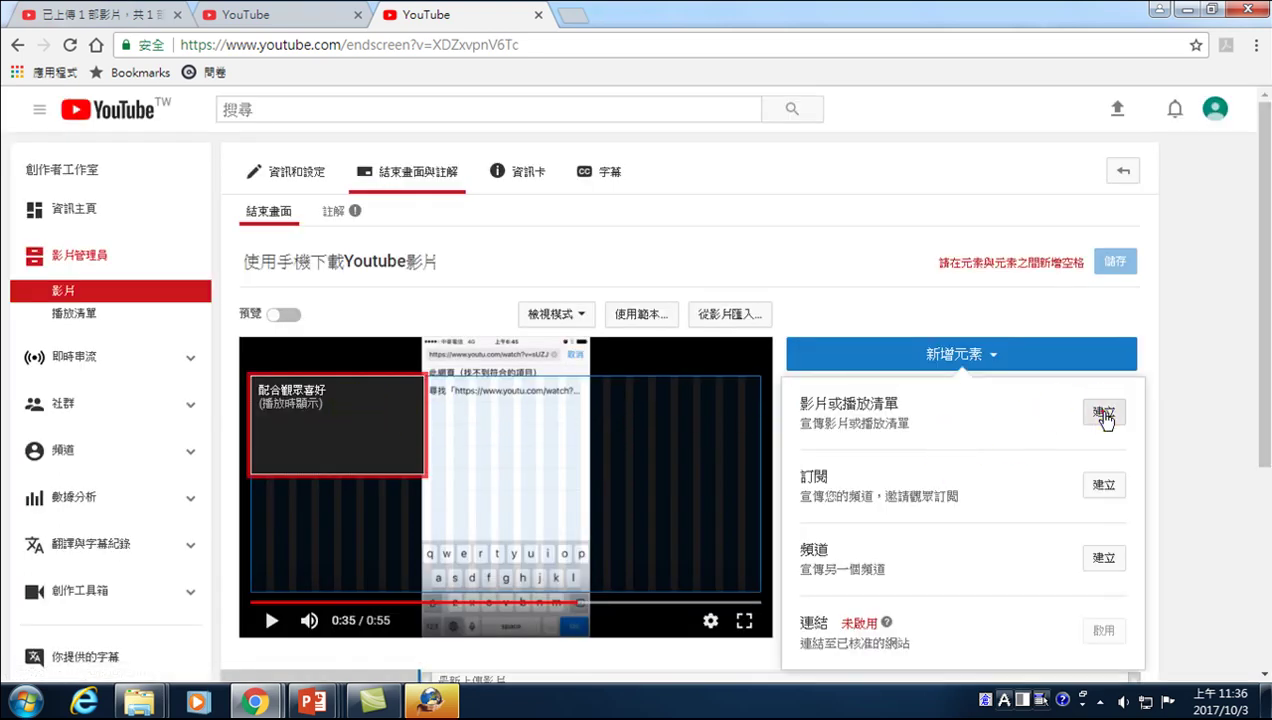
click(1095, 418)
click(444, 418)
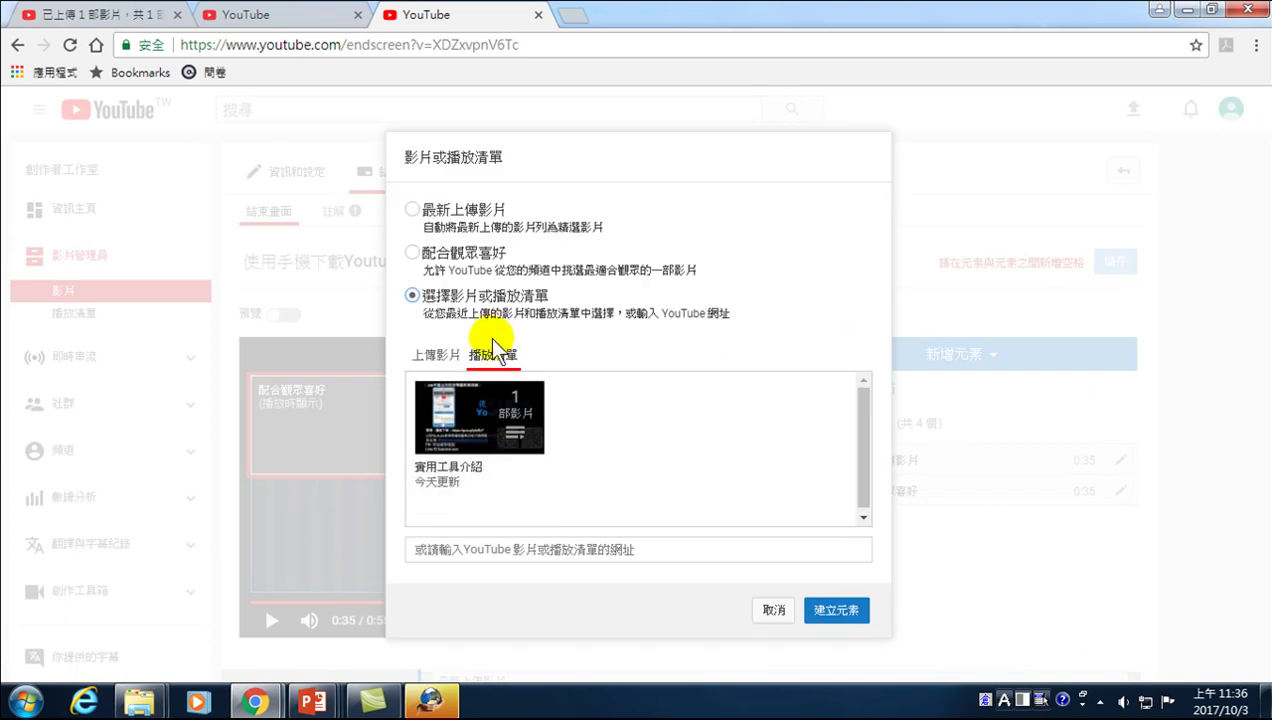
click(487, 415)
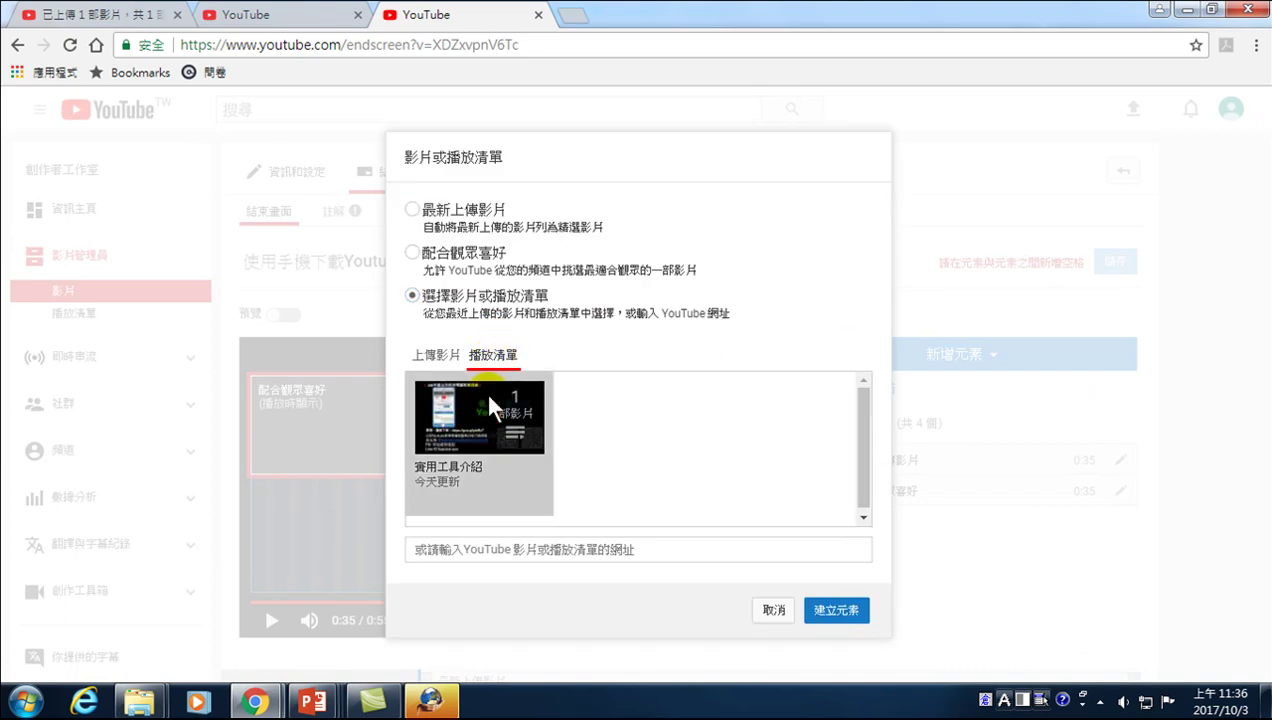
click(836, 610)
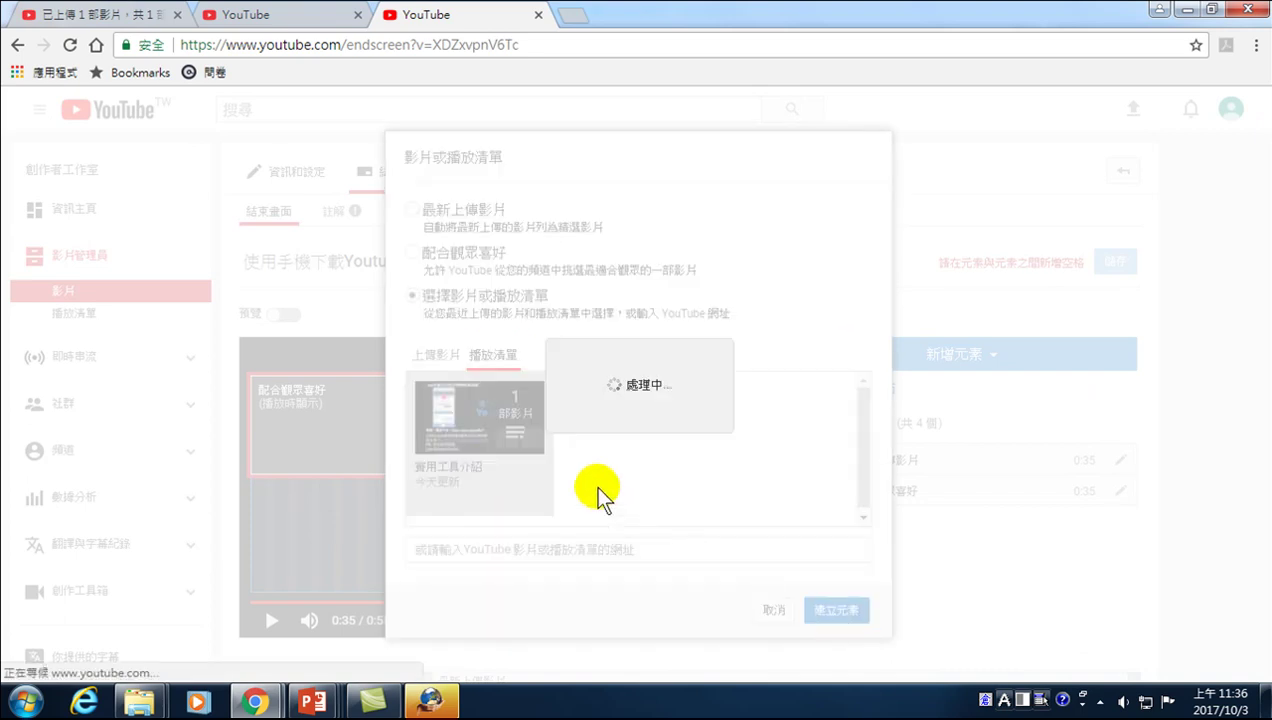
Step: Place the playlist element on the right and the 配合觀眾喜好 element bottom-left
drag(350, 402, 604, 402)
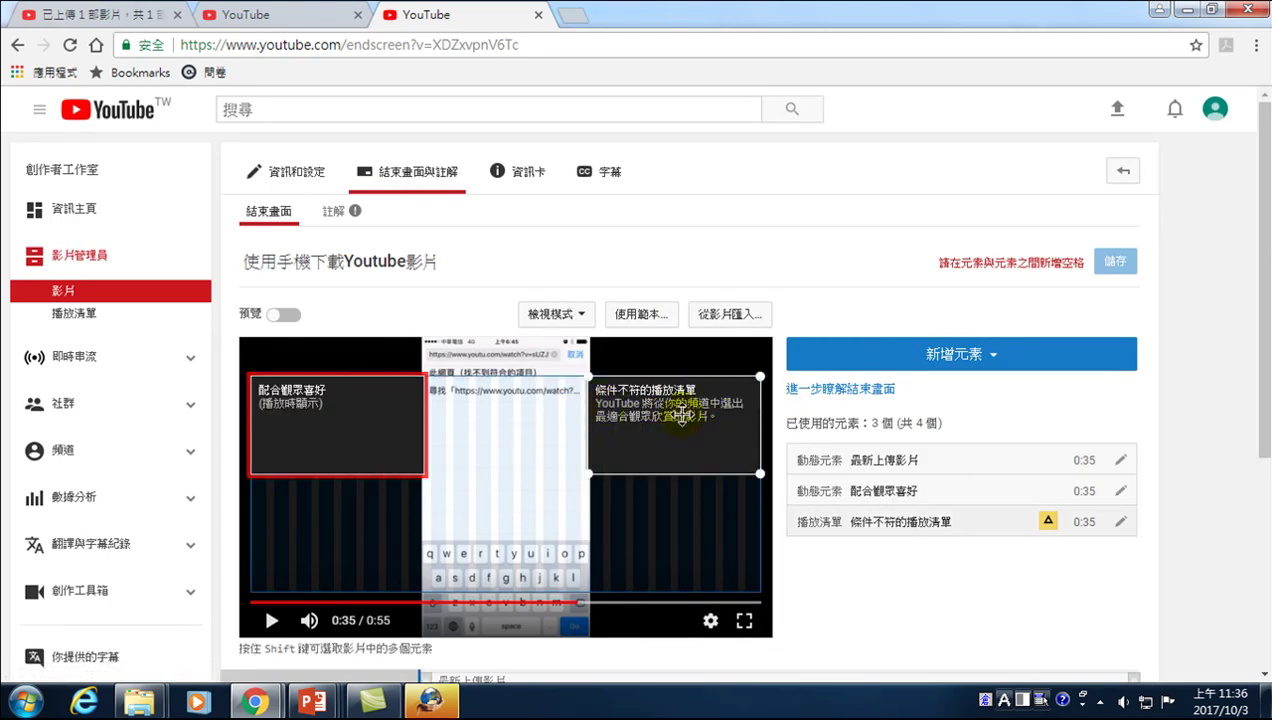
drag(352, 414, 327, 556)
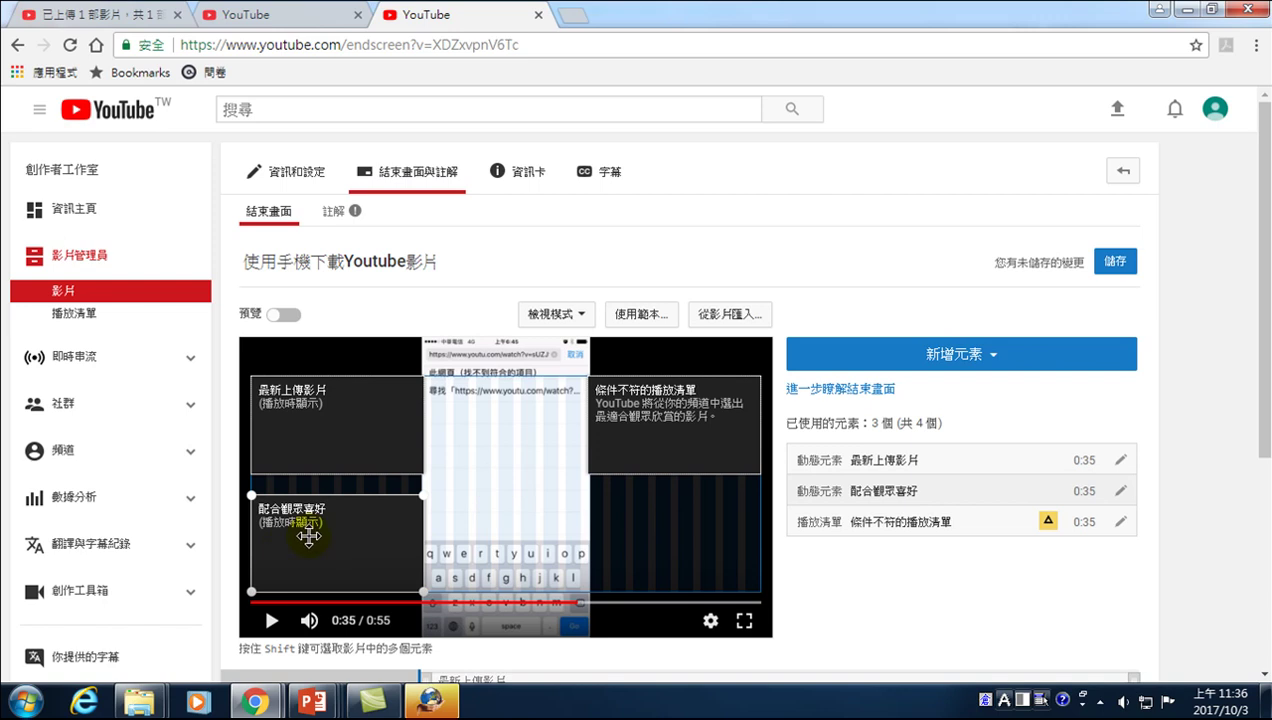
click(972, 356)
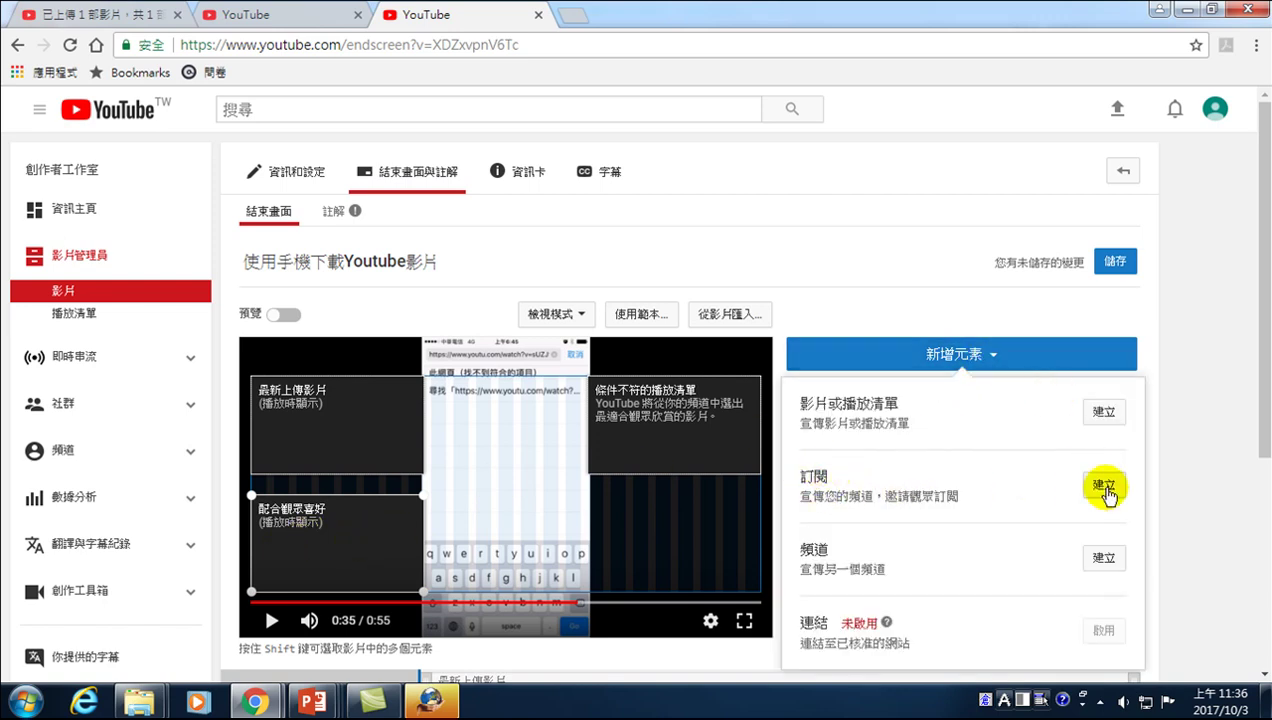
Step: Add a subscribe element and nudge it slightly lower-left on the end screen
click(1104, 487)
scroll(412, 415, down, 3)
scroll(300, 315, up, 3)
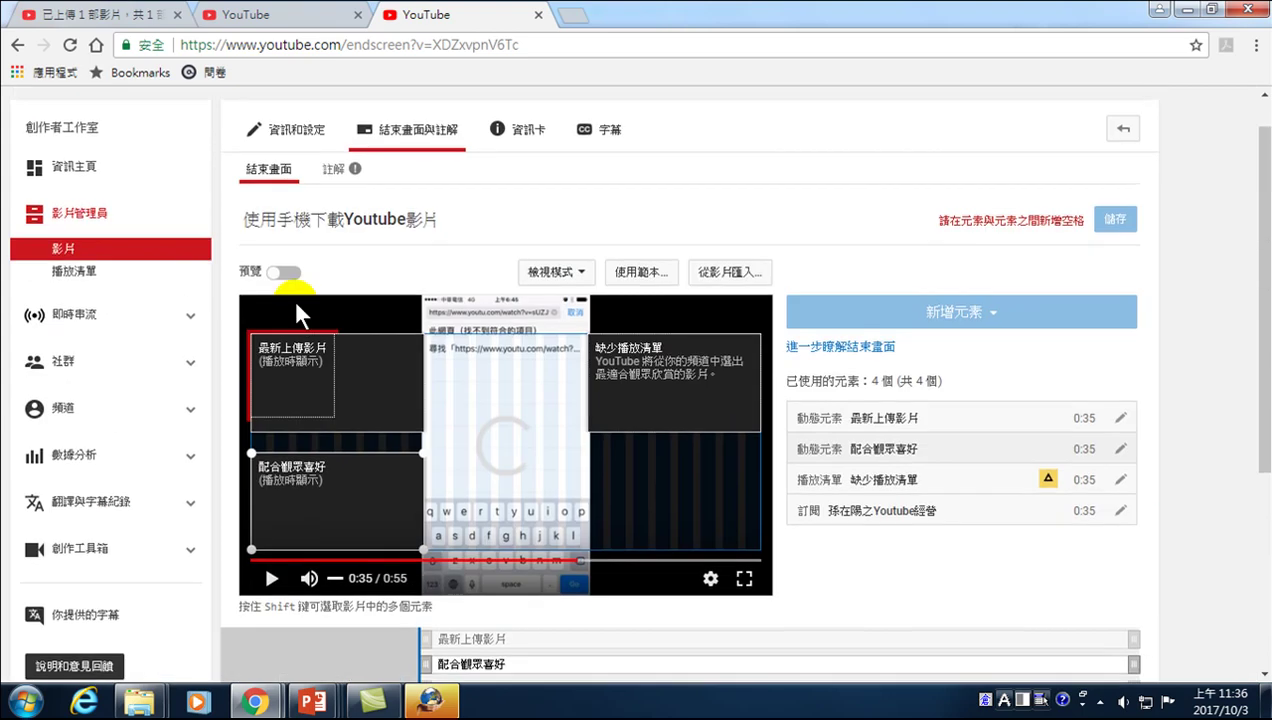
drag(682, 473, 671, 480)
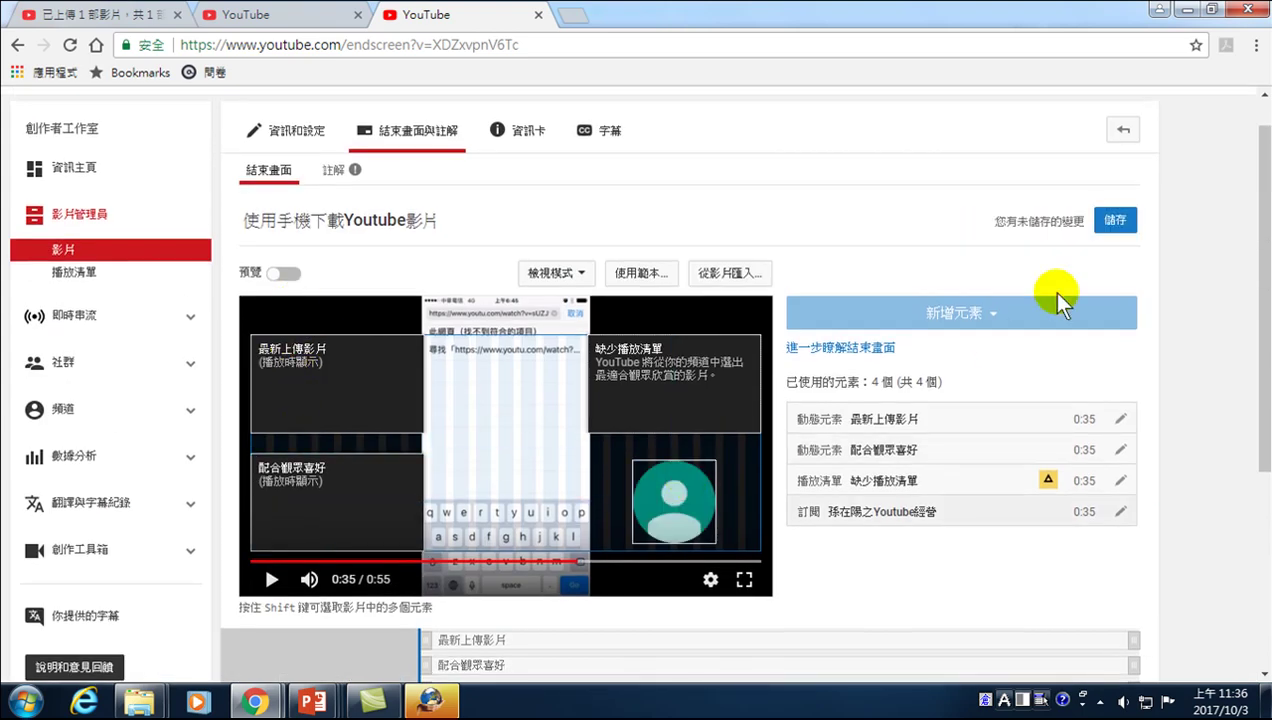
scroll(1190, 150, up, 1)
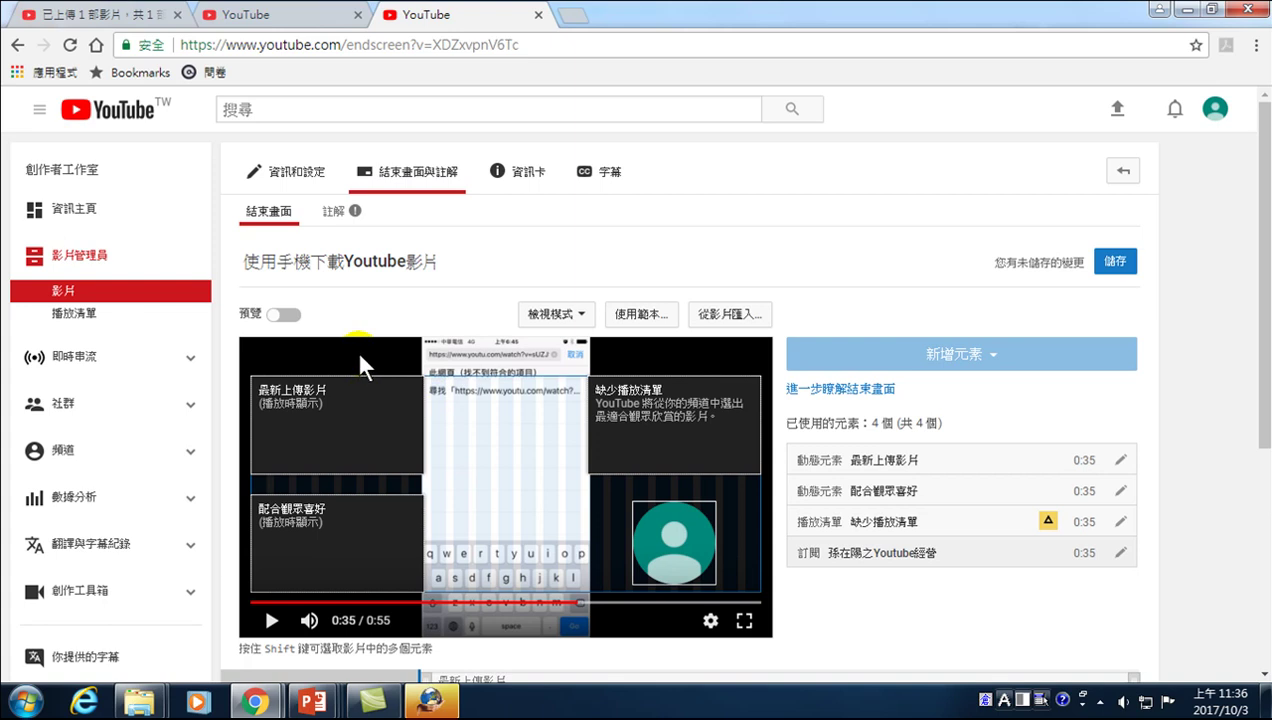
Step: Delete the playlist element missing its playlist and save the three-element end screen
click(1116, 262)
click(1117, 264)
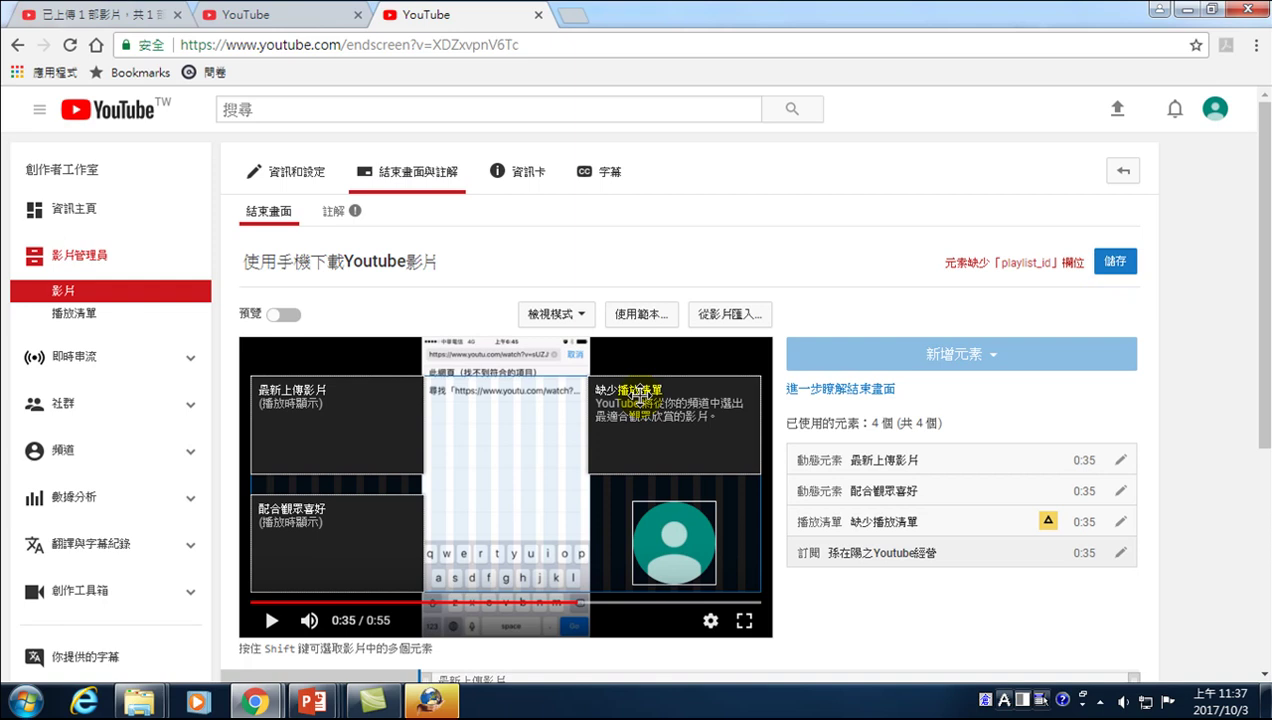
click(638, 395)
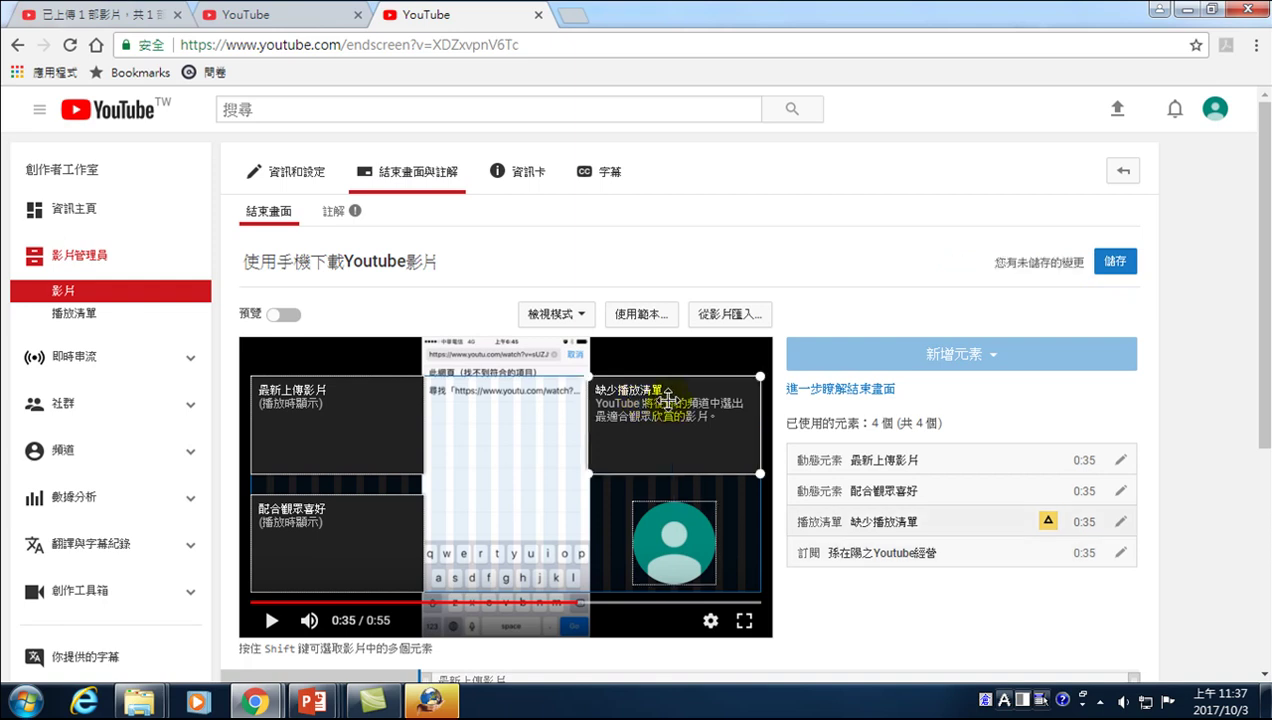
key(Delete)
click(1115, 261)
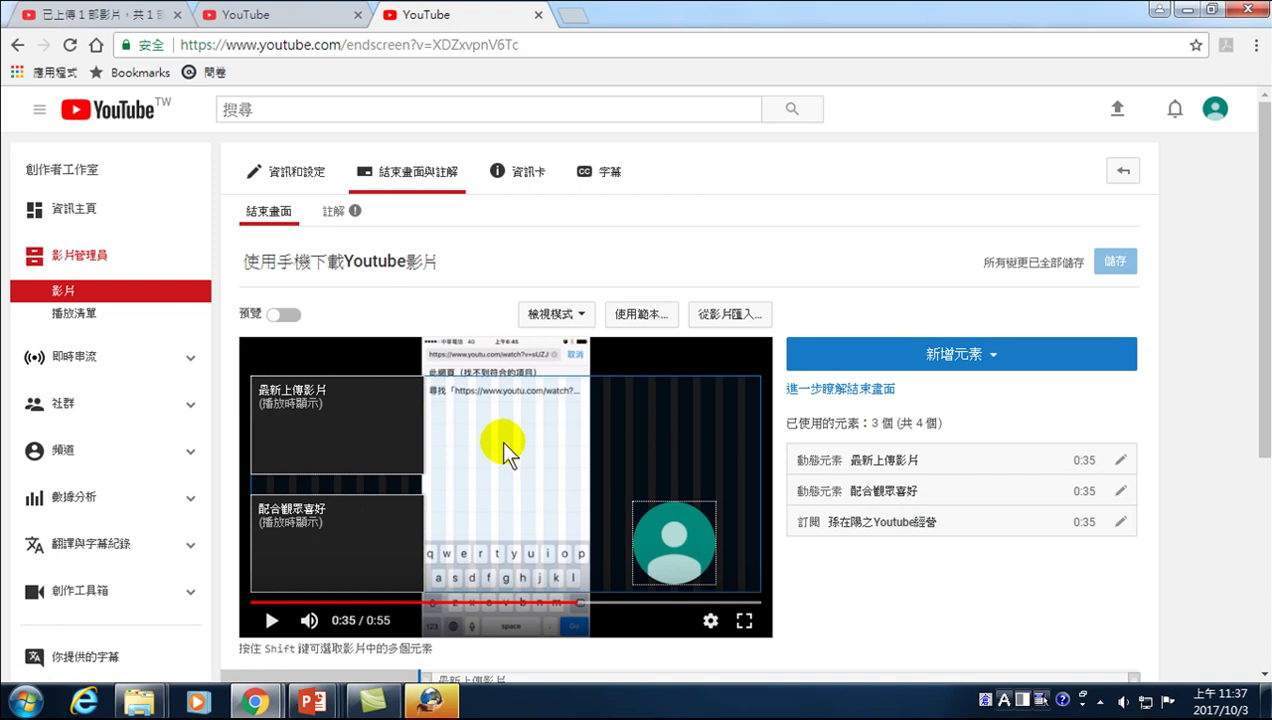
Step: Open the video's watch page, skip ahead in playback, and like the video
click(335, 264)
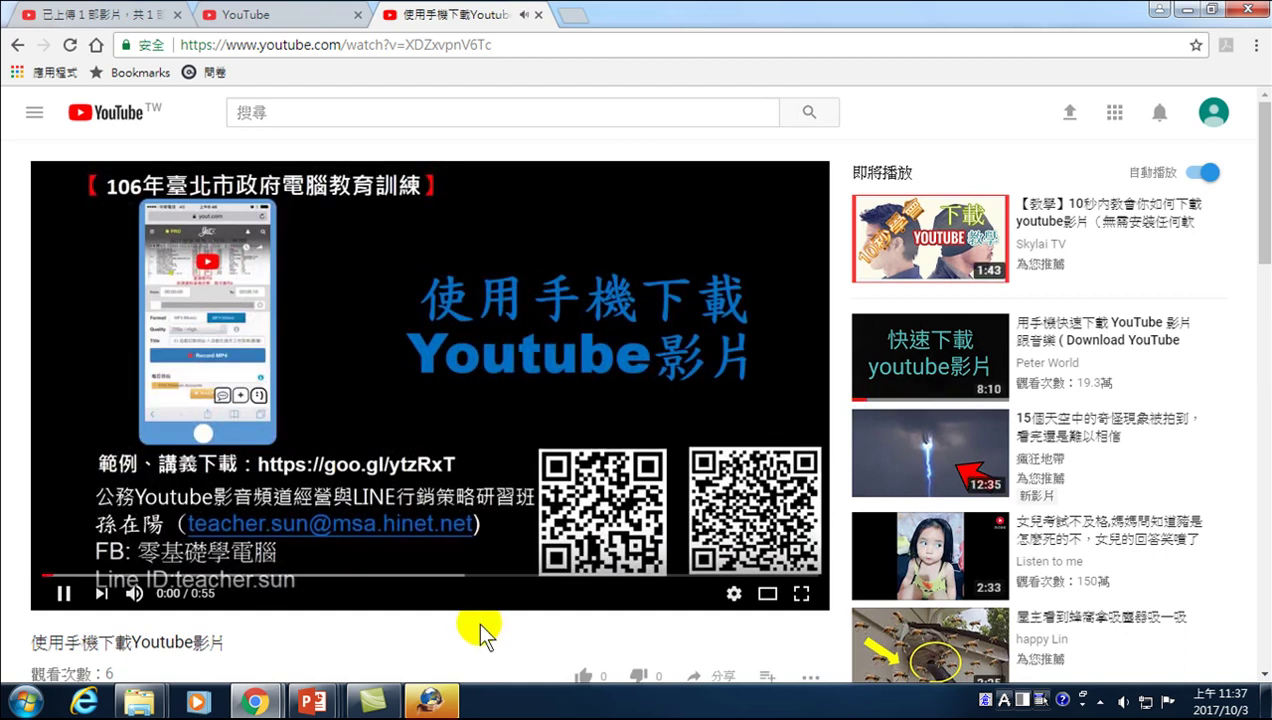
click(157, 576)
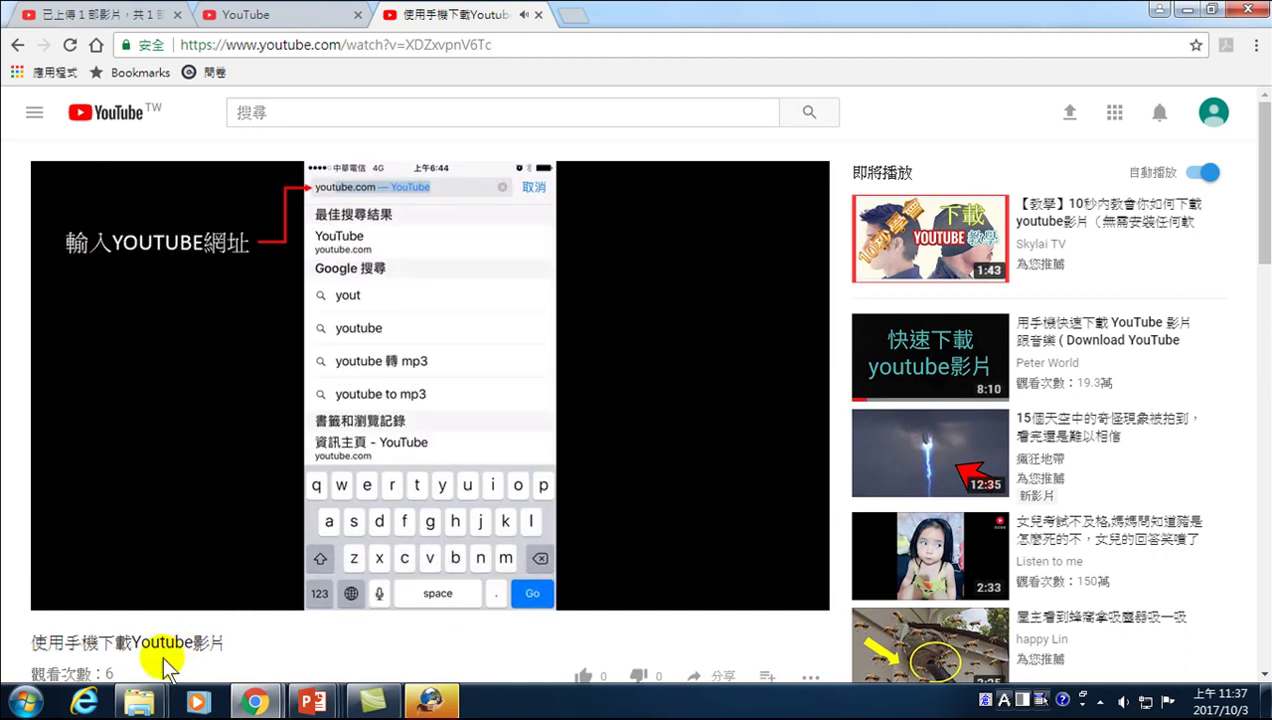
scroll(165, 665, down, 2)
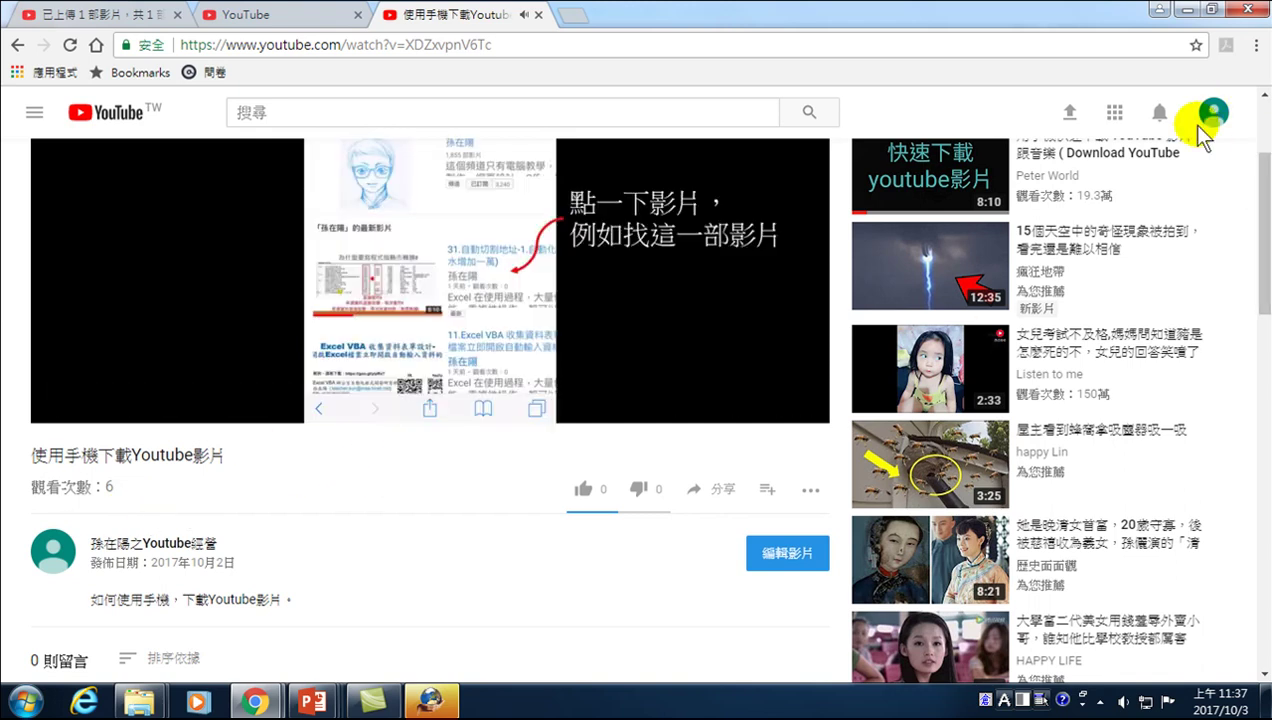
click(588, 490)
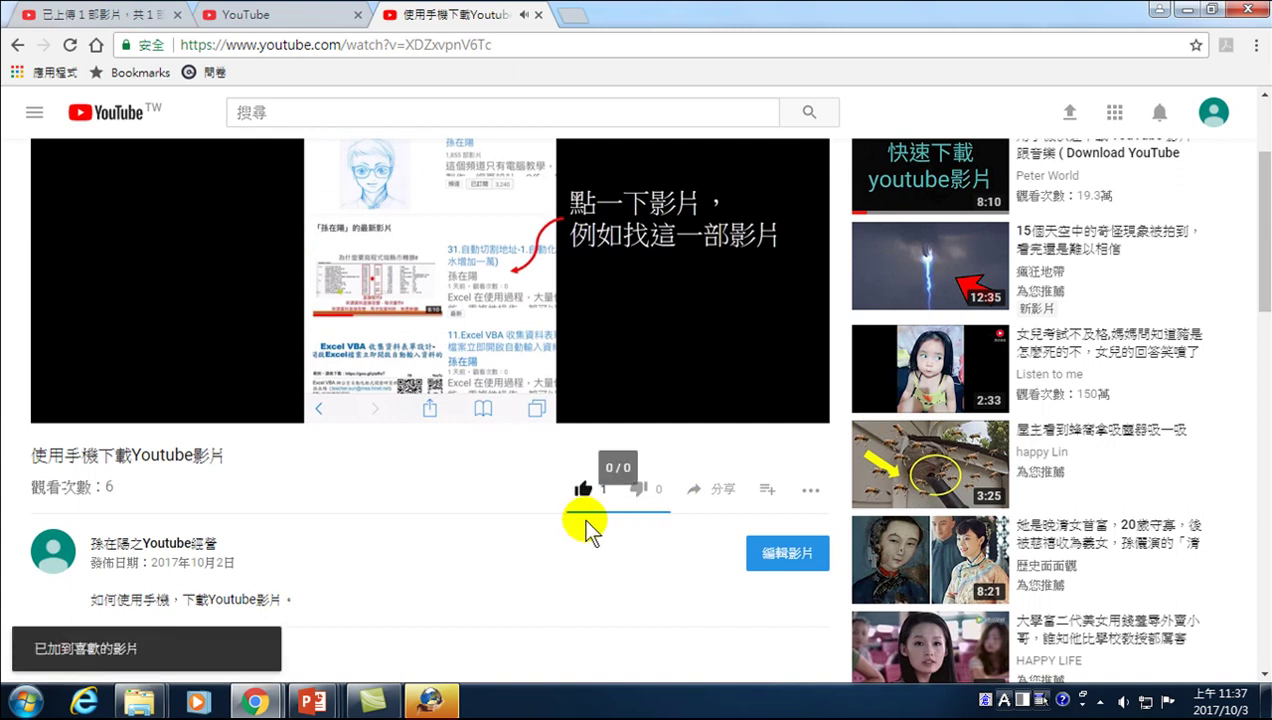
mouse_move(700, 385)
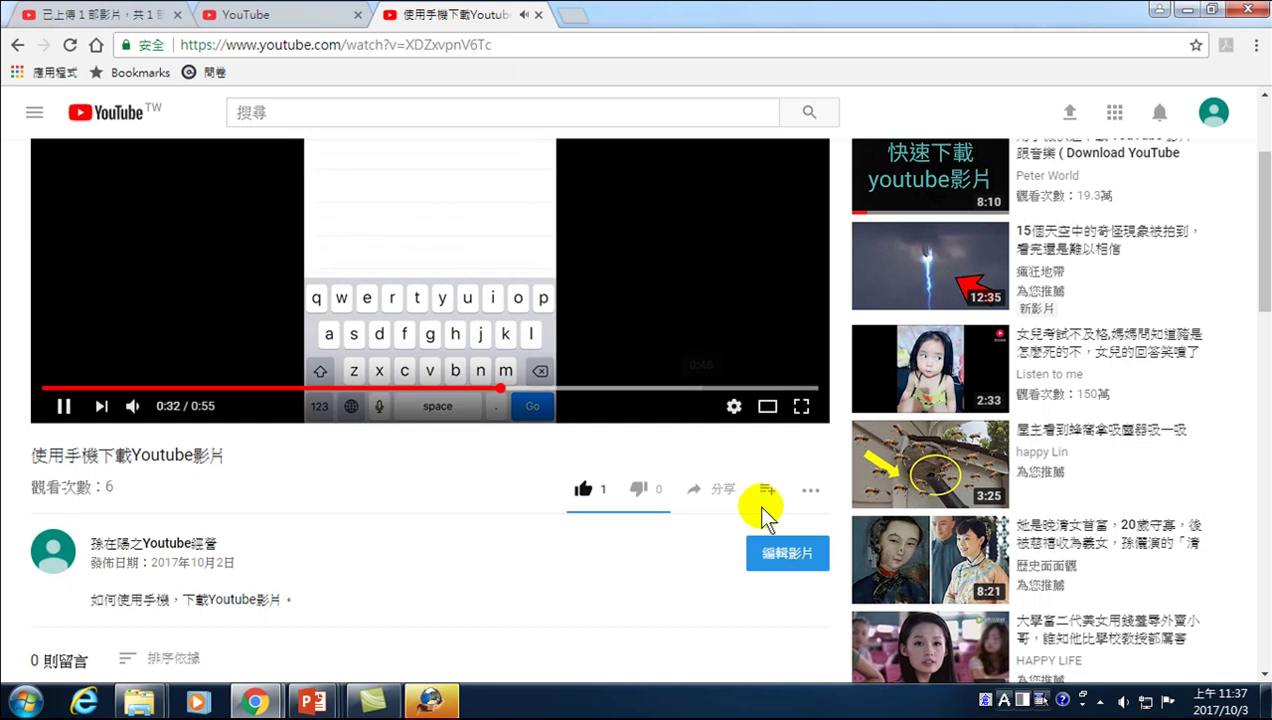
Step: Jump near the end of the video to preview the new end screen elements
scroll(629, 492, up, 2)
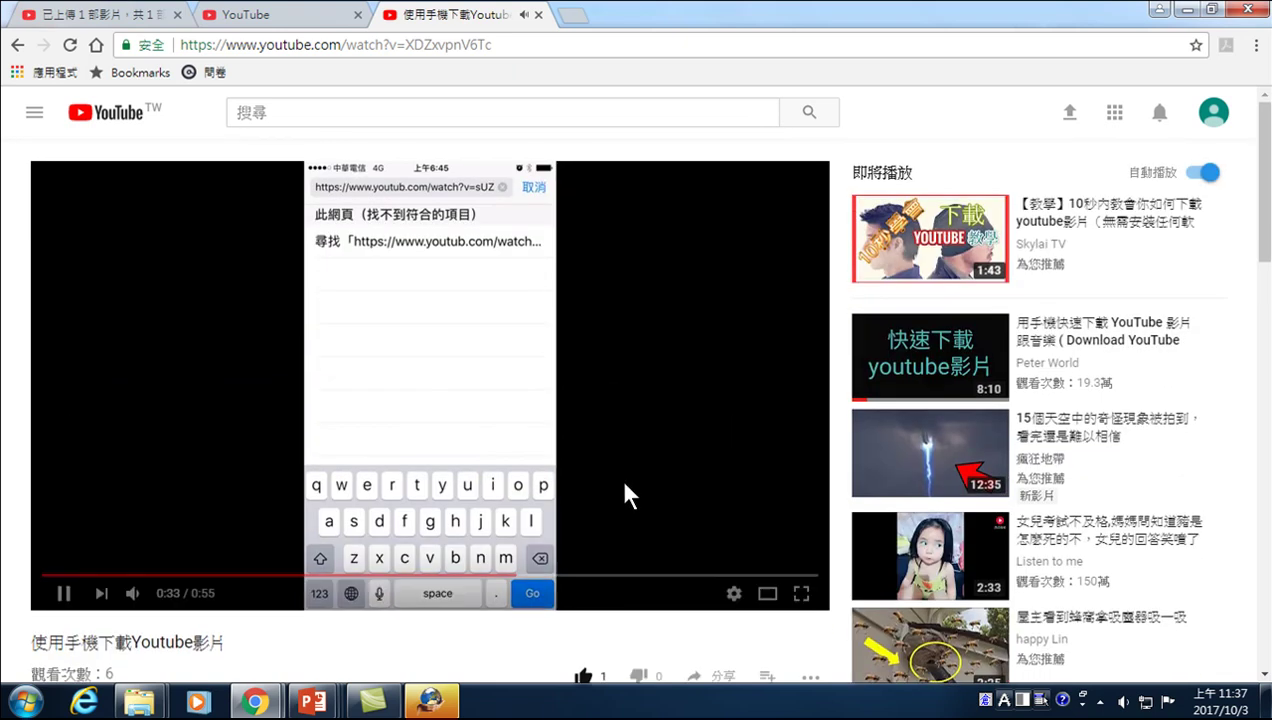
click(706, 577)
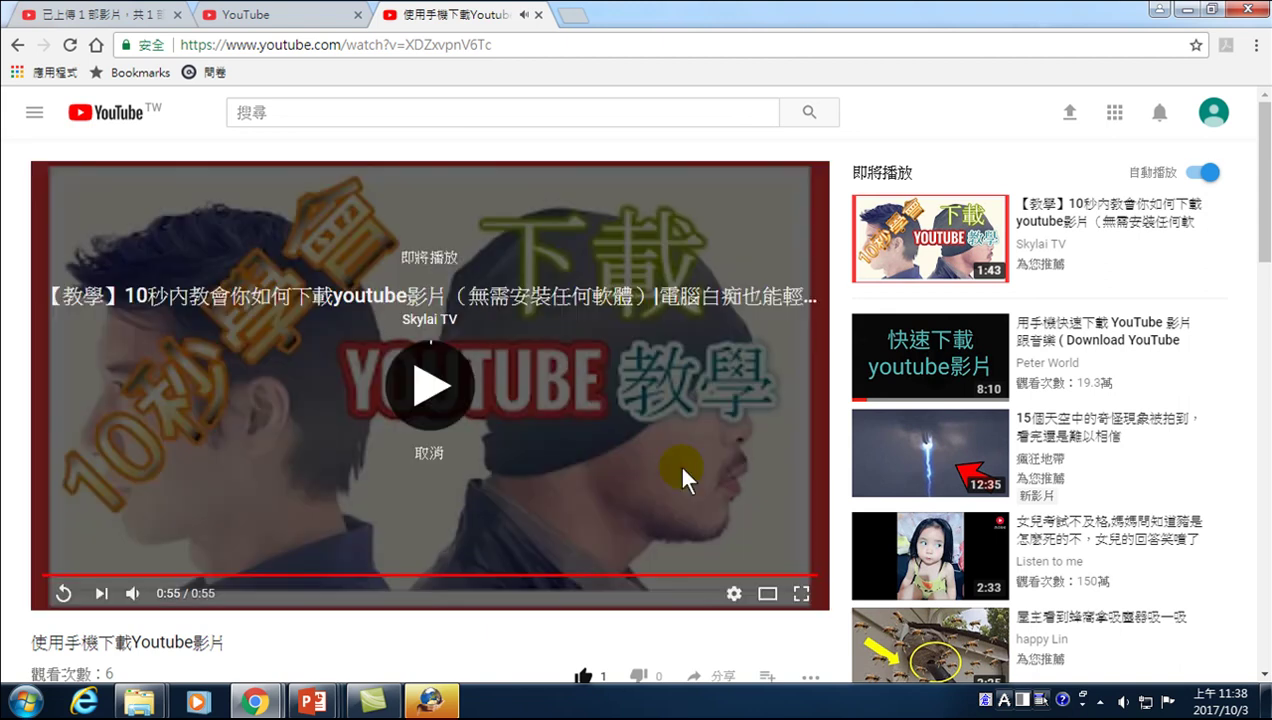
click(677, 462)
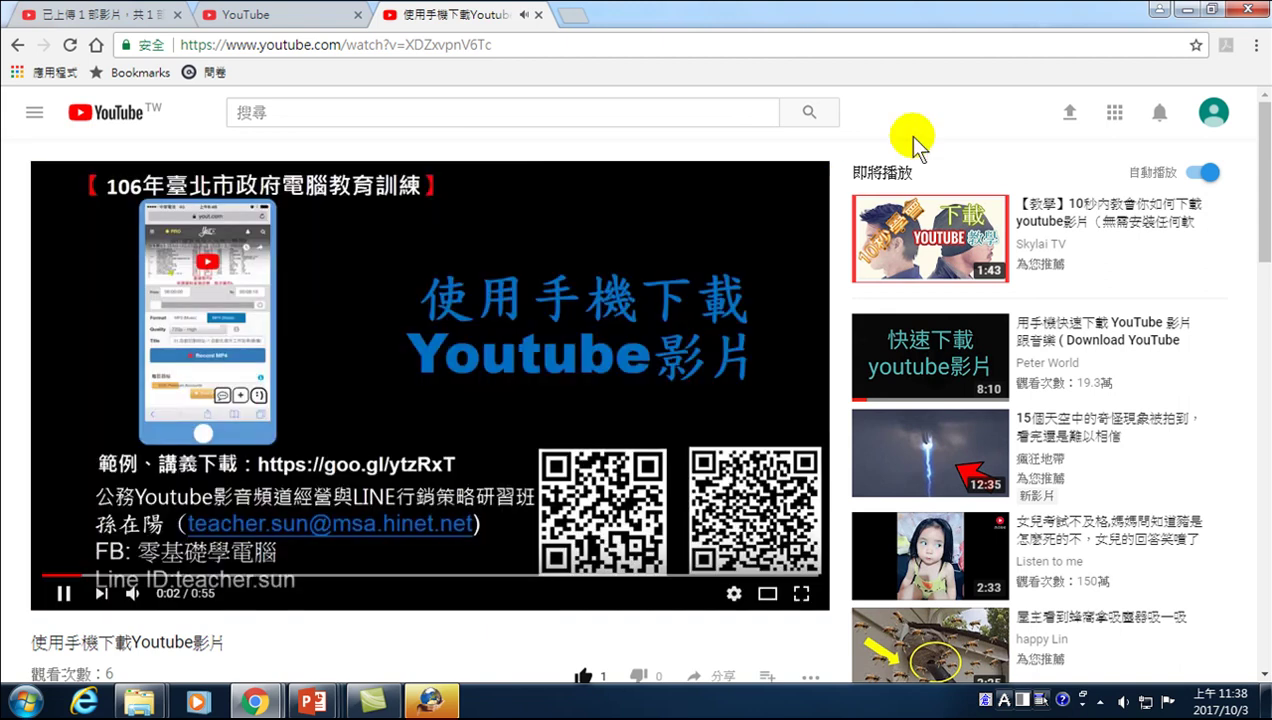
Step: Return via the account menu's 創作者工作室 dashboard to the video's 編輯 page
click(1213, 112)
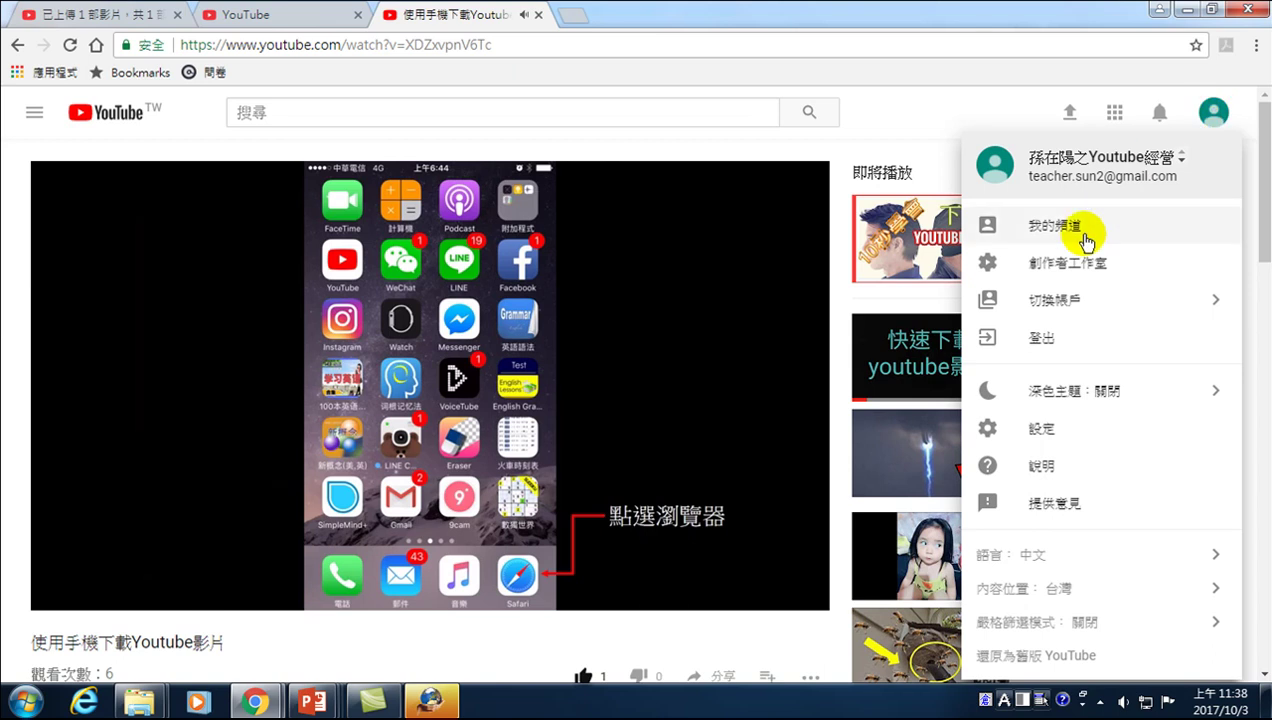
click(1070, 265)
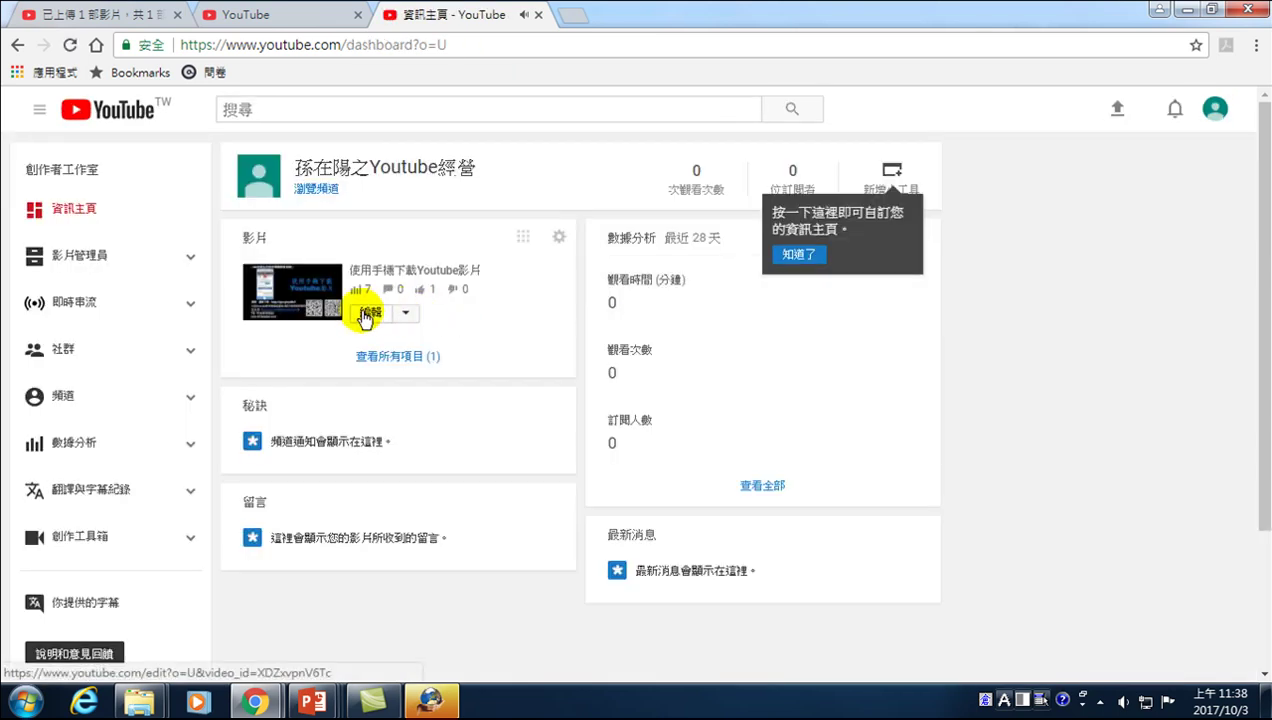
click(365, 313)
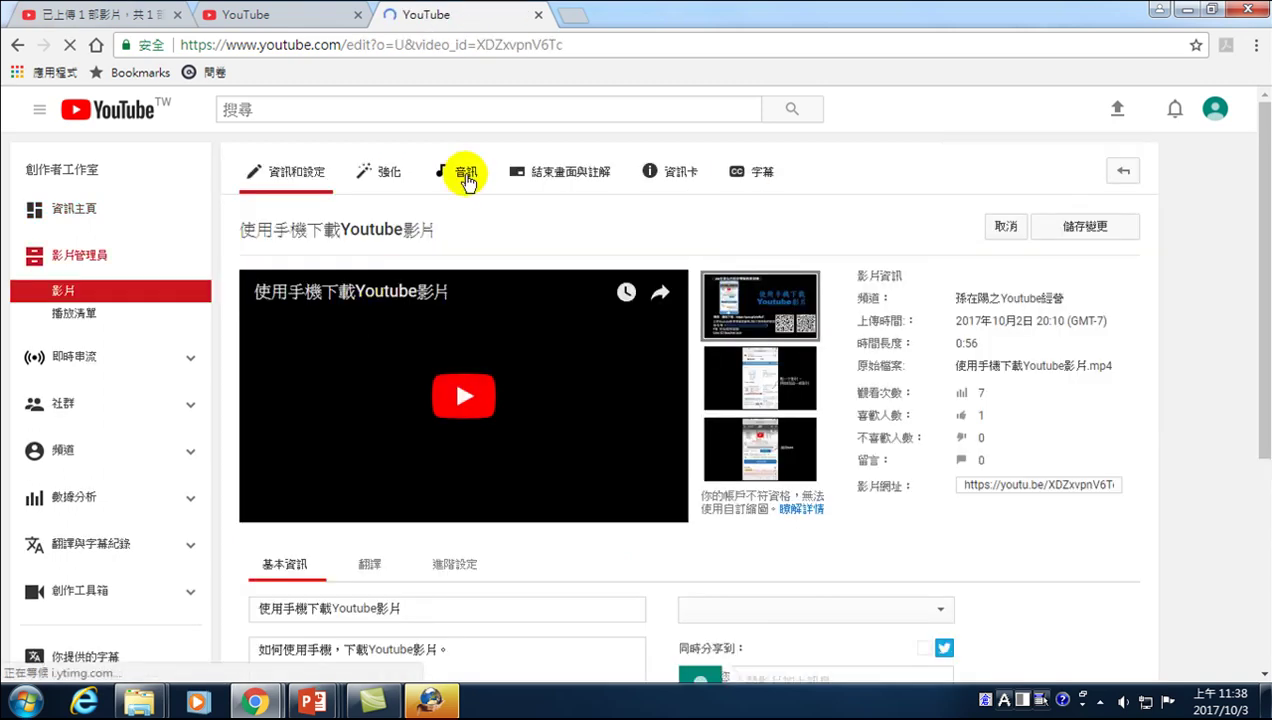